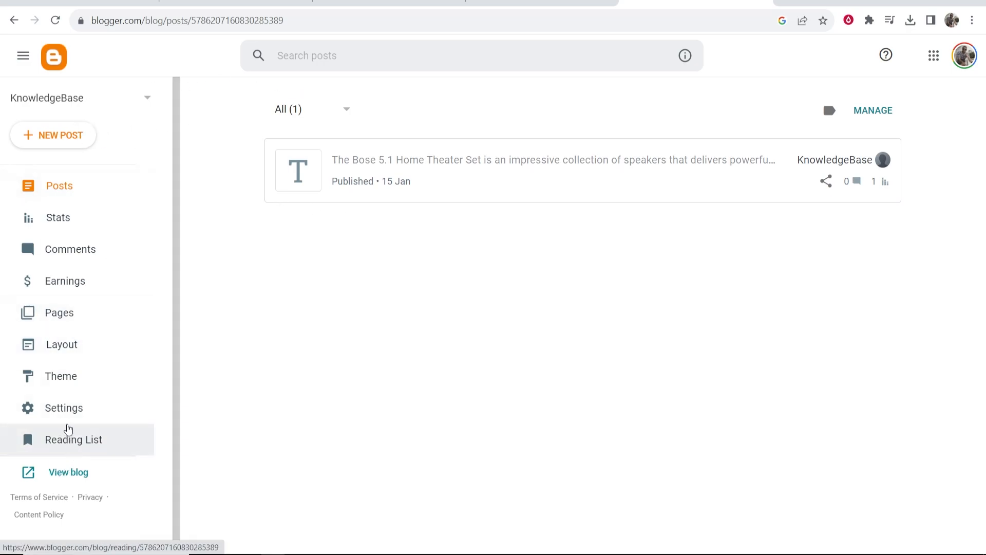
# Open the custom domain setting in the Publishing section of the blog's settings
pyautogui.click(64, 411)
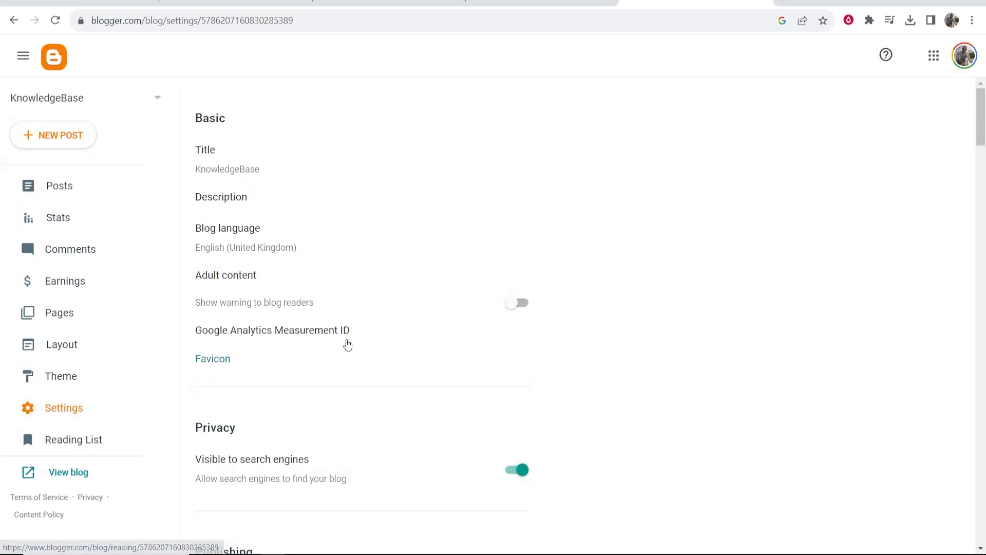
pyautogui.scroll(-1, 349, 339)
pyautogui.scroll(-6, 361, 312)
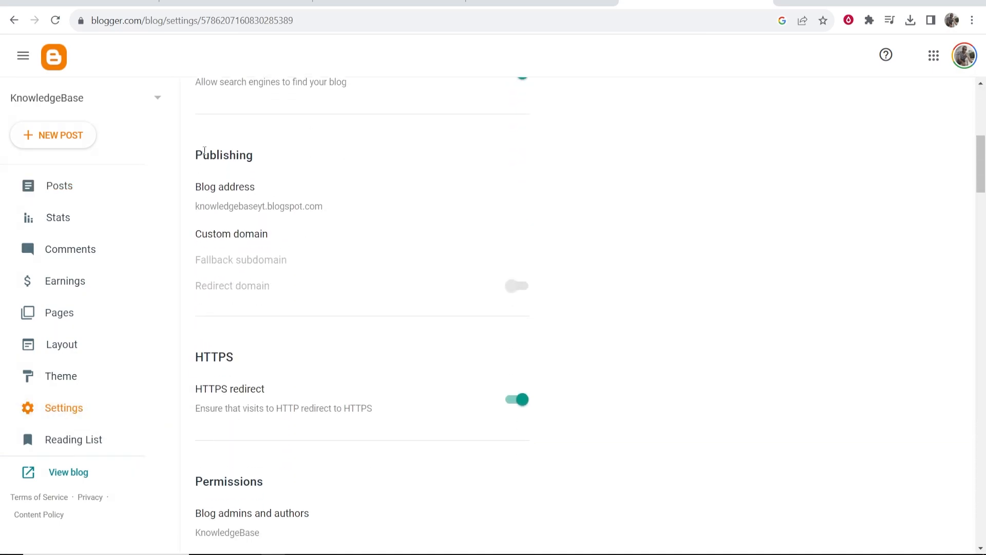
pyautogui.click(228, 235)
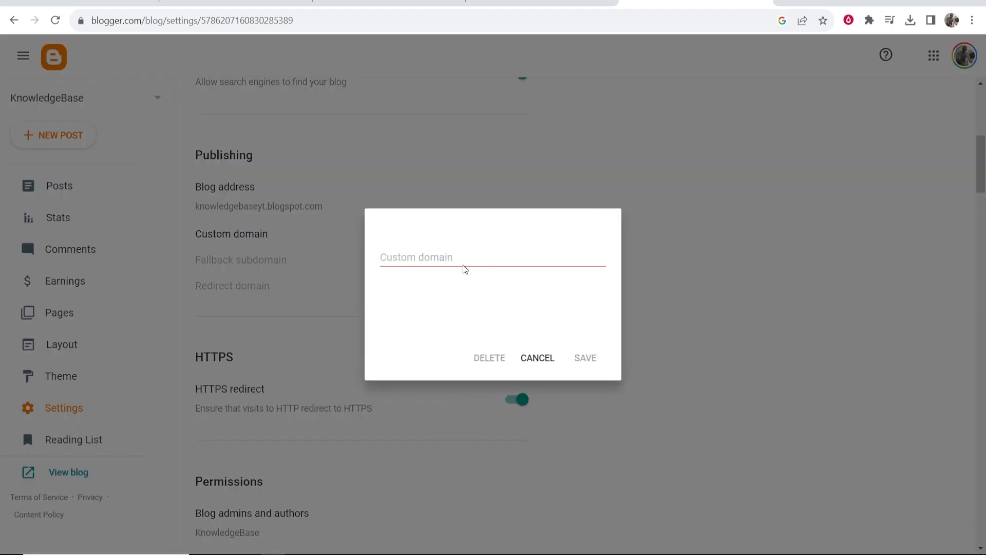
# Switch to Hostinger and copy the domain name knowledgebasetutorials.com
pyautogui.click(539, 5)
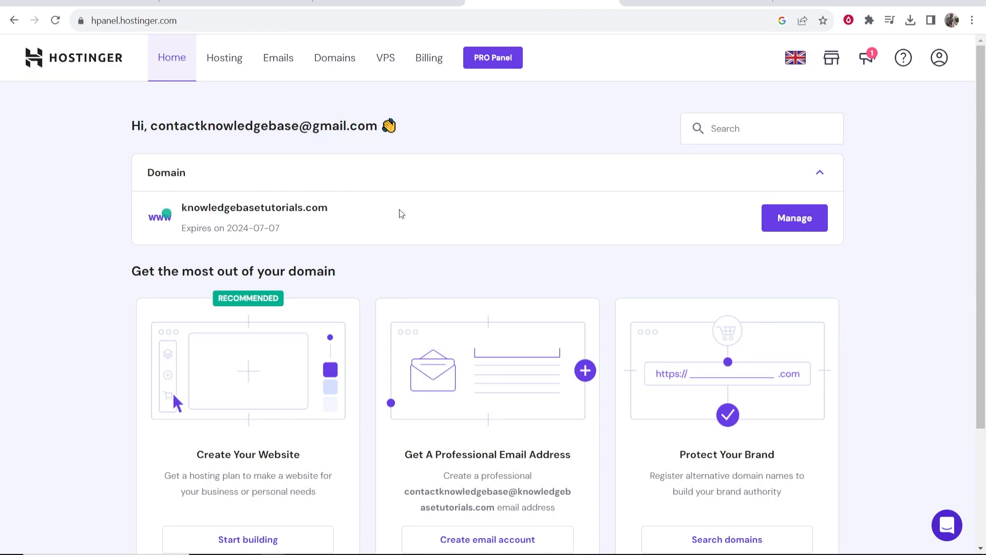
pyautogui.moveTo(180, 209); pyautogui.dragTo(328, 209)
pyautogui.rightClick(324, 206)
pyautogui.click(345, 214)
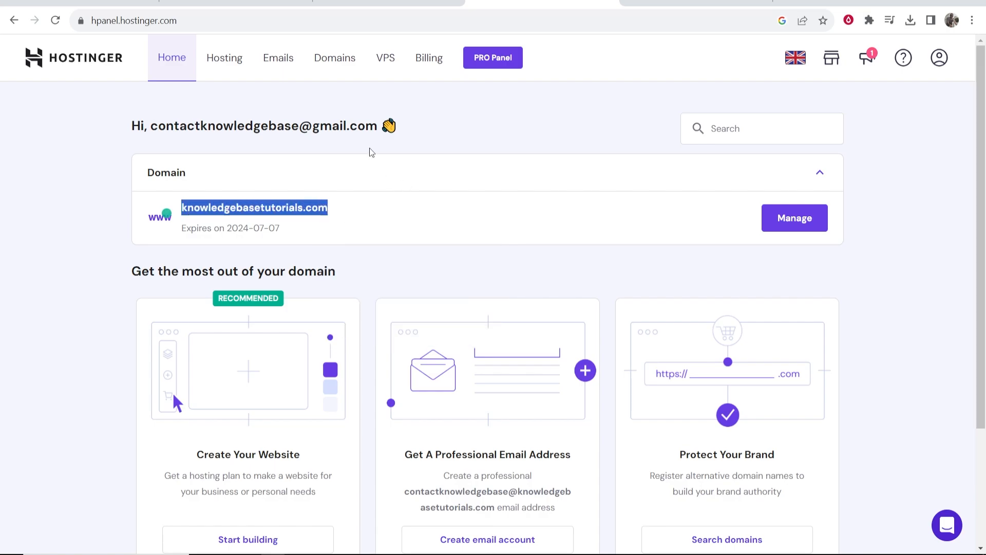
pyautogui.click(693, 3)
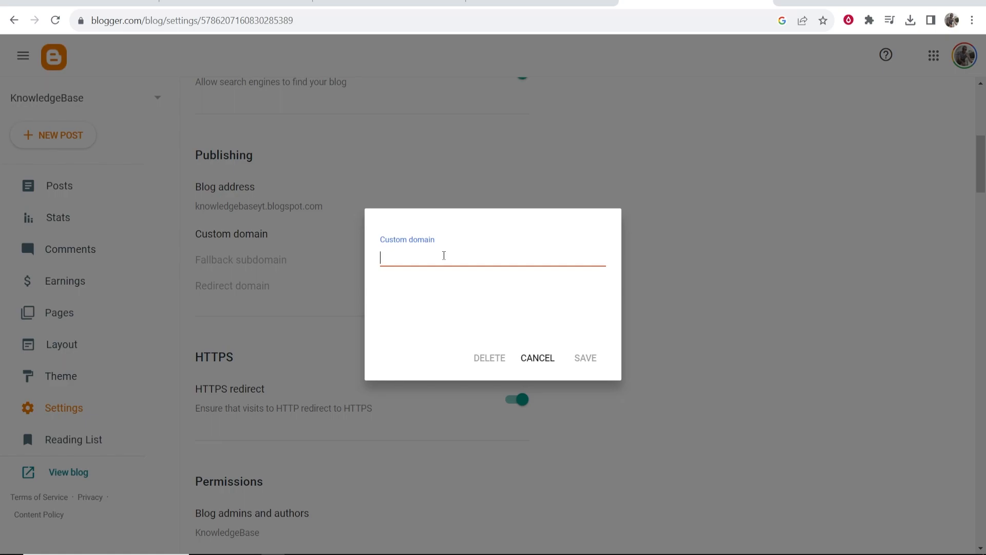
pyautogui.write('www.')
pyautogui.rightClick(443, 255)
pyautogui.click(477, 355)
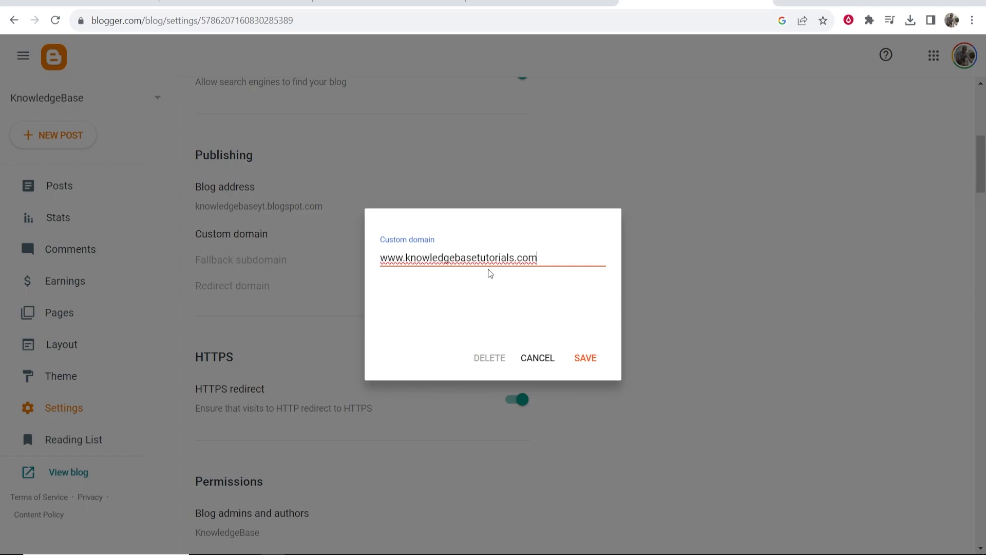
pyautogui.click(586, 358)
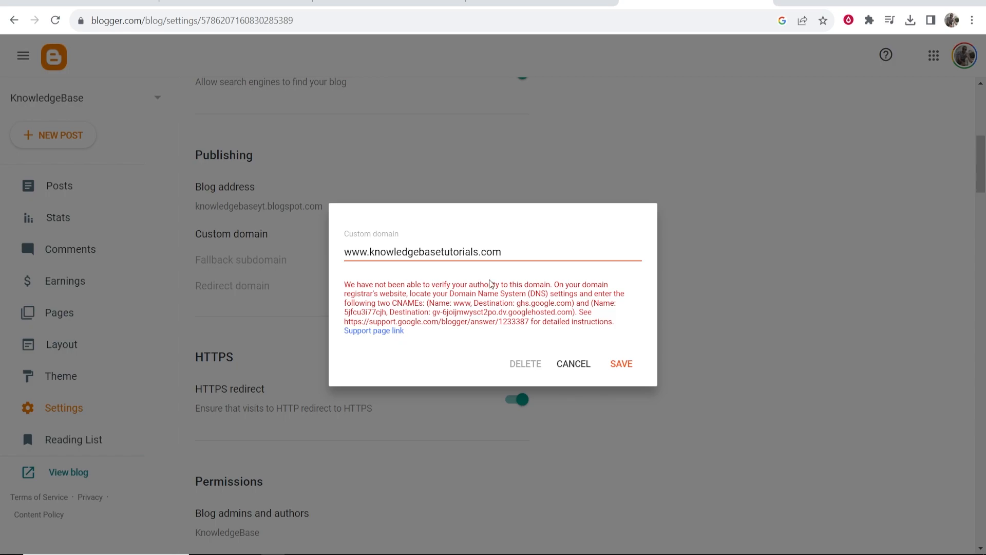
# Check the DNS instructions in the custom domain dialog, and open the DNS / Nameservers settings for knowledgebasetutorials.com in Hostinger
pyautogui.moveTo(531, 294); pyautogui.dragTo(545, 294)
pyautogui.click(547, 293)
pyautogui.moveTo(378, 302); pyautogui.dragTo(427, 303)
pyautogui.click(425, 303)
pyautogui.click(567, 10)
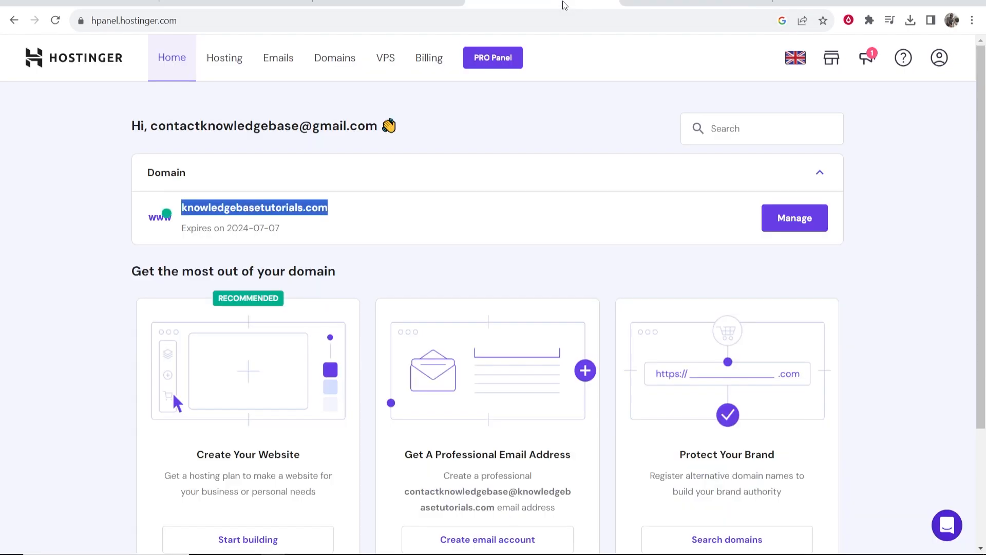
pyautogui.click(441, 213)
pyautogui.click(799, 220)
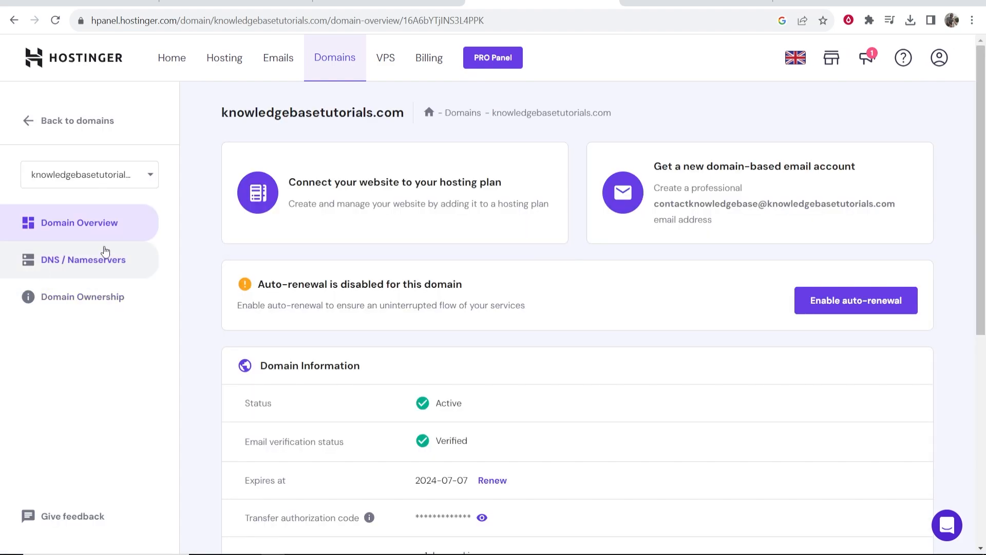
pyautogui.click(40, 258)
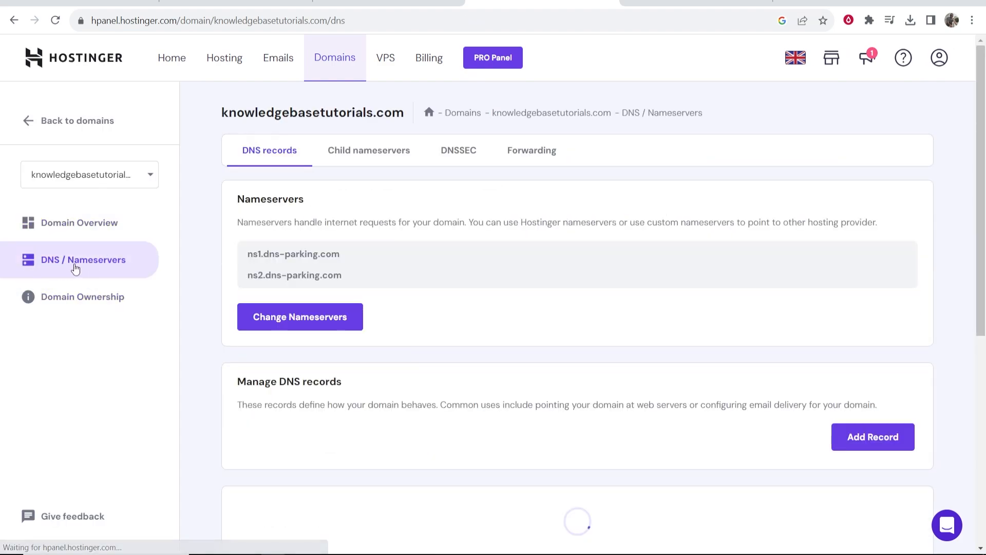
# Delete the existing www CNAME record pointing to shops.myshopify.com
pyautogui.scroll(-8, 720, 261)
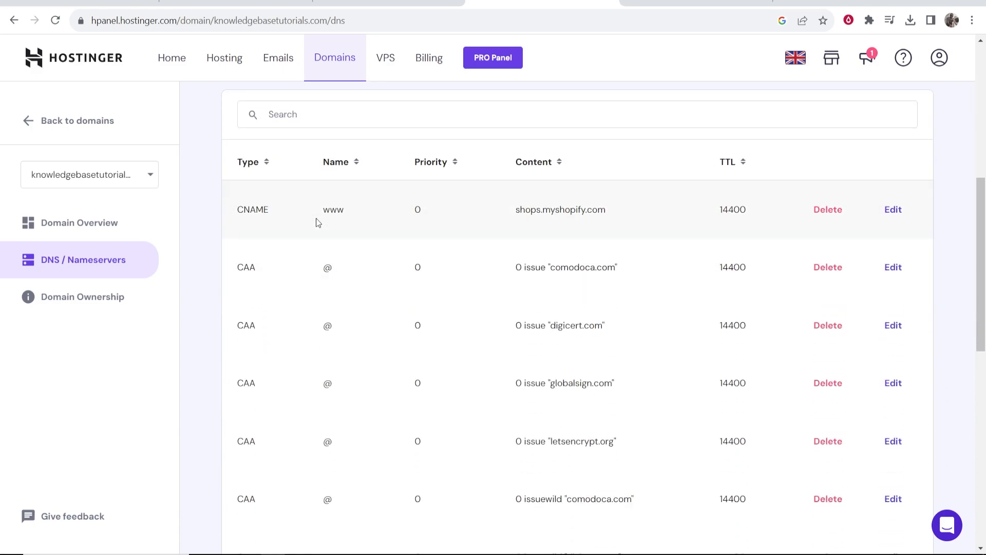
pyautogui.moveTo(277, 209)
pyautogui.mouseDown()
pyautogui.moveTo(232, 211)
pyautogui.moveTo(278, 211)
pyautogui.mouseUp()
pyautogui.click(275, 211)
pyautogui.click(830, 211)
# Delete the A record for @ at the end of the DNS records list
pyautogui.moveTo(263, 209); pyautogui.dragTo(237, 211)
pyautogui.scroll(-3, 264, 224)
pyautogui.scroll(-5, 264, 223)
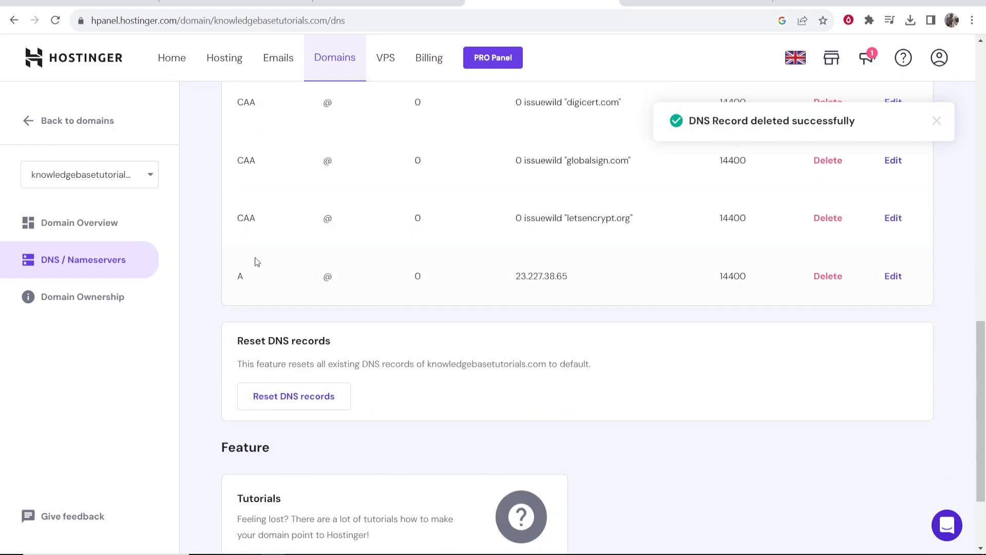
pyautogui.moveTo(253, 279); pyautogui.dragTo(237, 281)
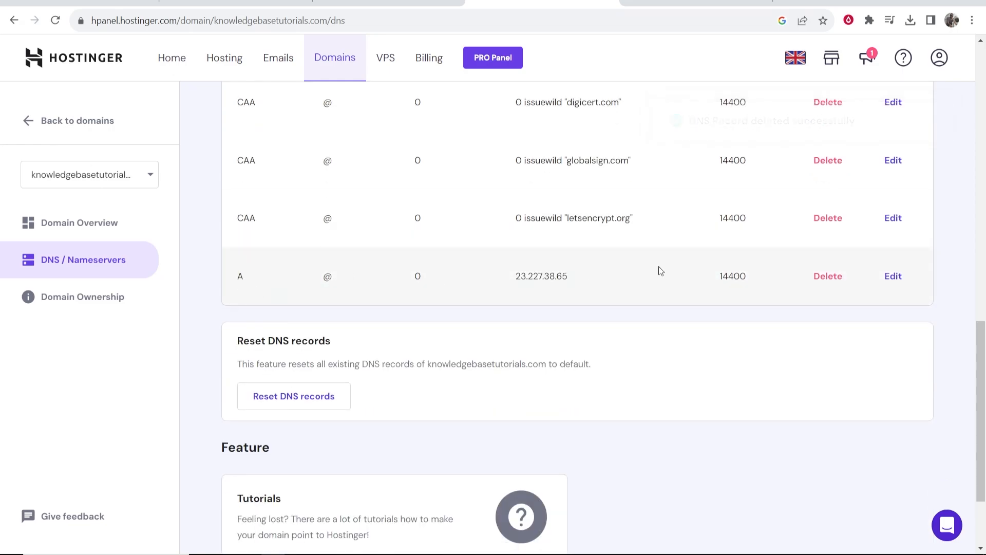
pyautogui.click(843, 278)
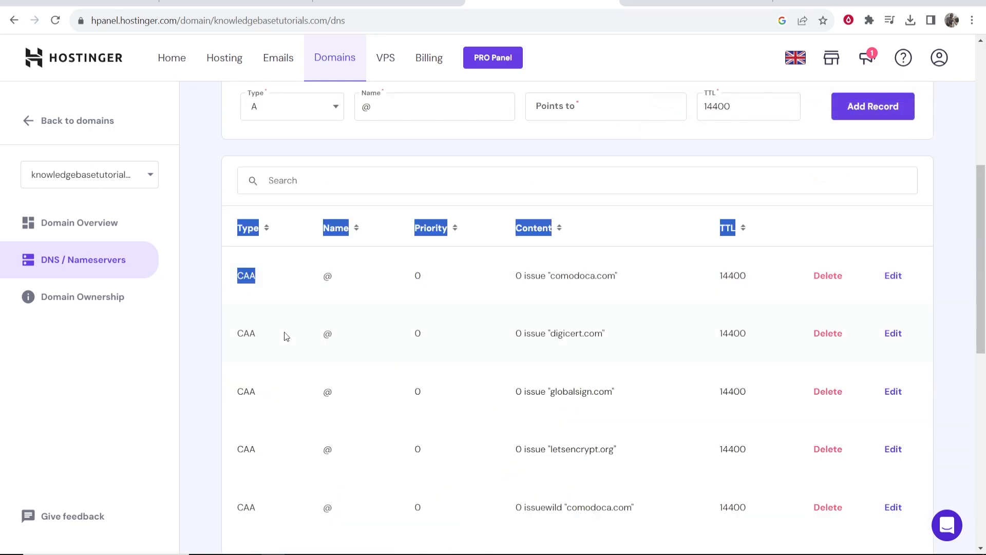
# Delete all the remaining CAA records from the domain's DNS records
pyautogui.moveTo(256, 333); pyautogui.dragTo(236, 330)
pyautogui.click(236, 328)
pyautogui.scroll(-1, 245, 322)
pyautogui.doubleClick(244, 322)
pyautogui.click(230, 323)
pyautogui.click(828, 211)
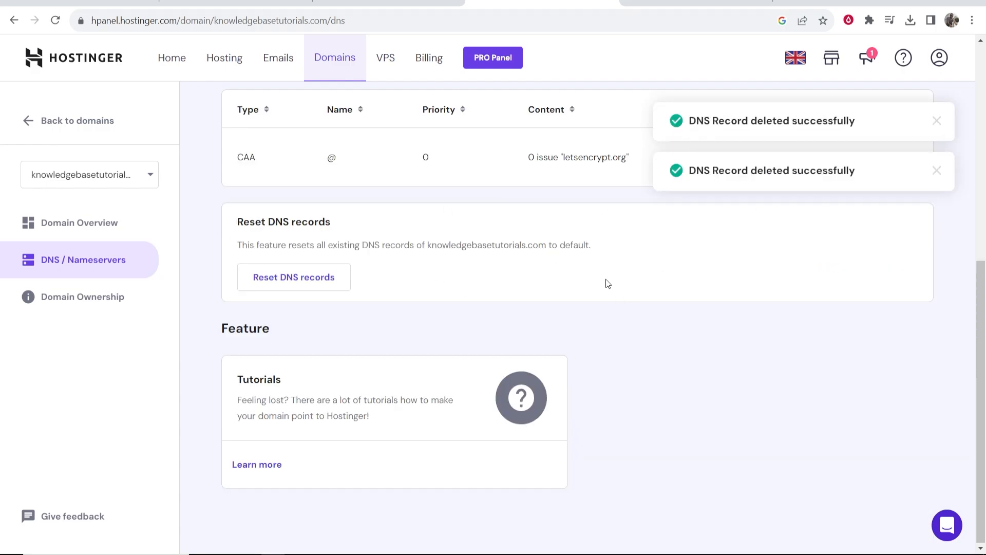
pyautogui.click(819, 161)
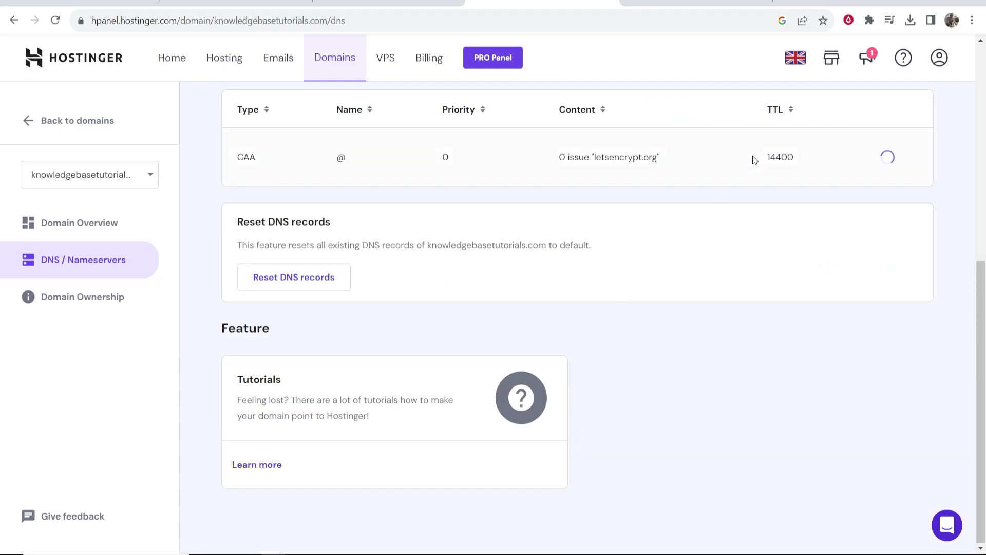
pyautogui.scroll(4, 709, 297)
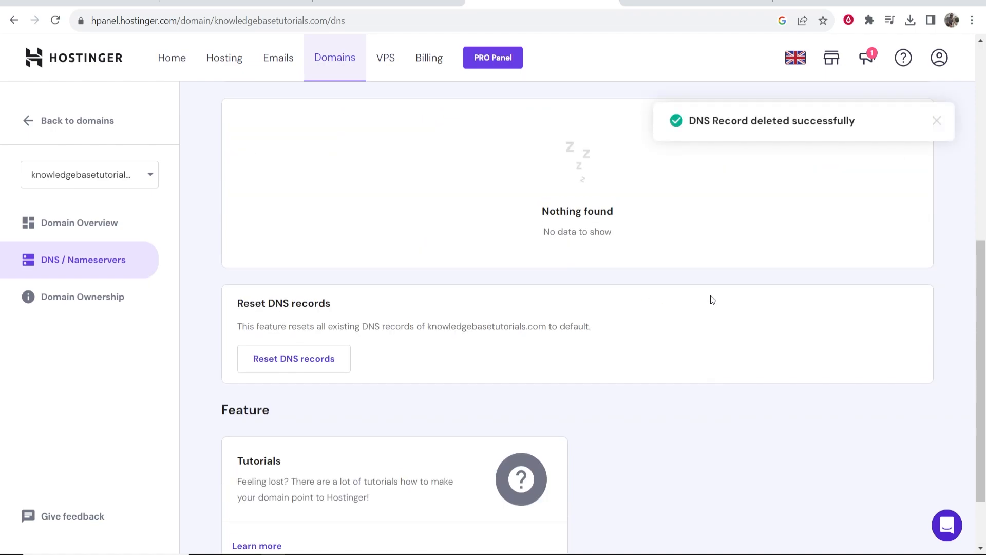
pyautogui.click(267, 230)
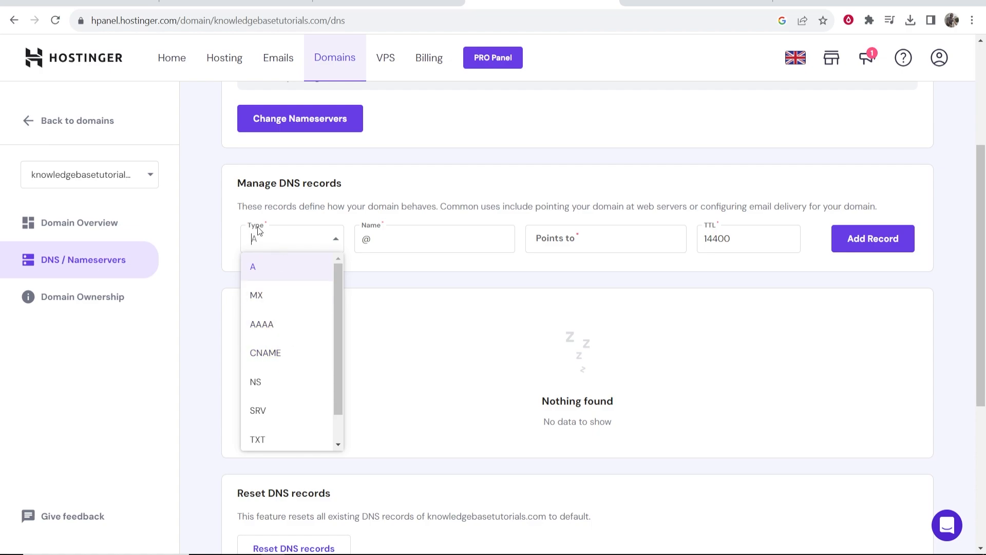
pyautogui.click(260, 363)
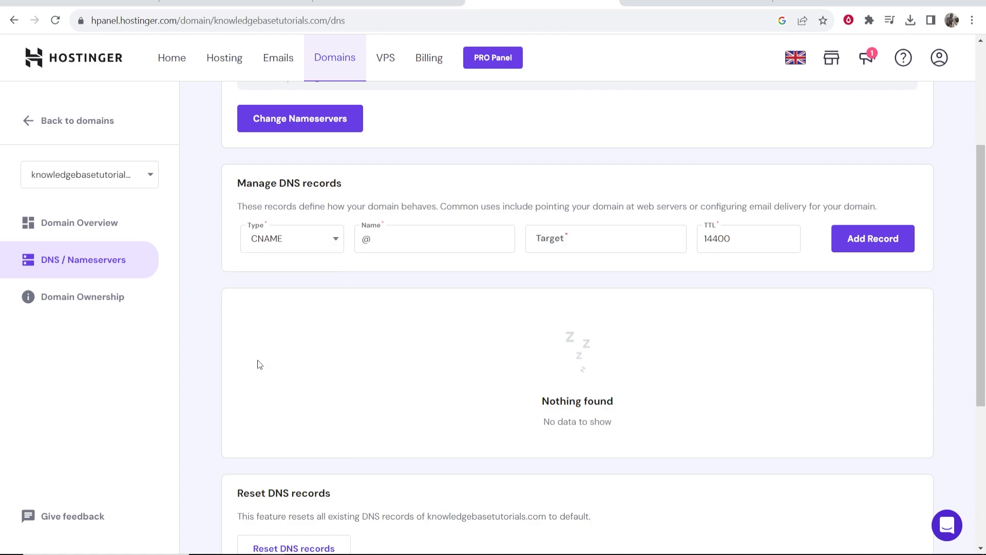
pyautogui.click(424, 244)
pyautogui.hotkey('ctrl', 'a')
pyautogui.press('BackSpace')
pyautogui.write('www')
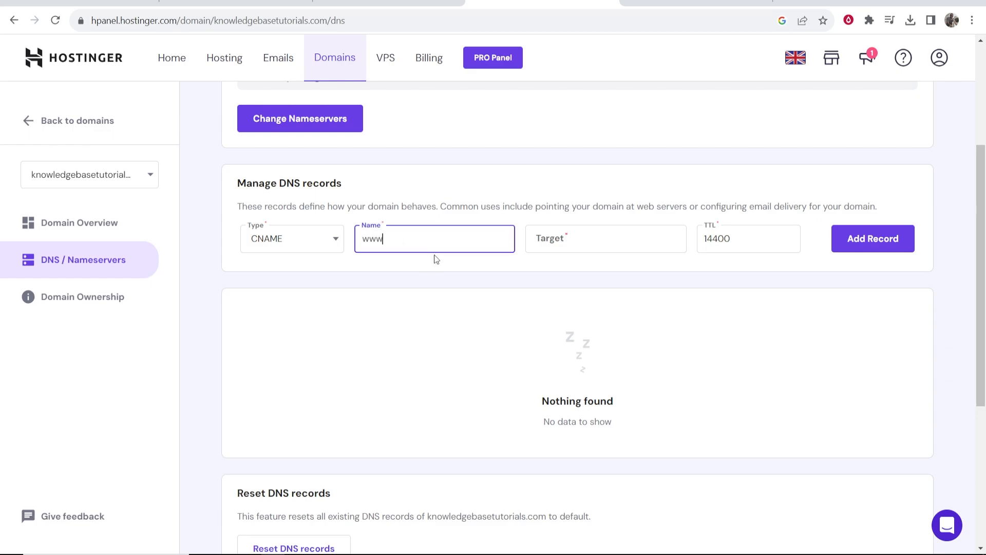
# Switch to Blogger and copy the first CNAME's destination, ghs.google.com, from the custom domain dialog
pyautogui.click(670, 2)
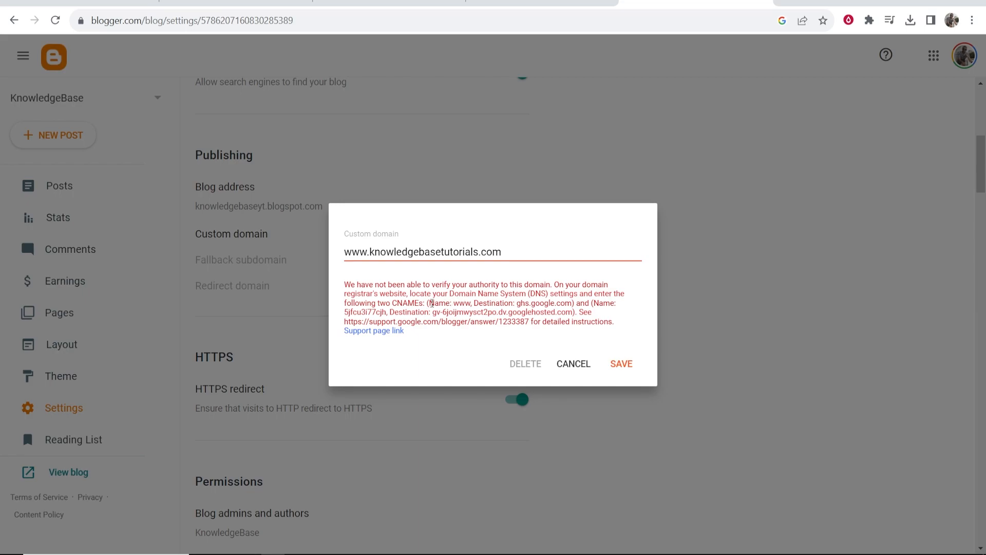
pyautogui.moveTo(434, 303); pyautogui.dragTo(509, 303)
pyautogui.click(474, 303)
pyautogui.click(523, 306)
pyautogui.moveTo(518, 304); pyautogui.dragTo(572, 304)
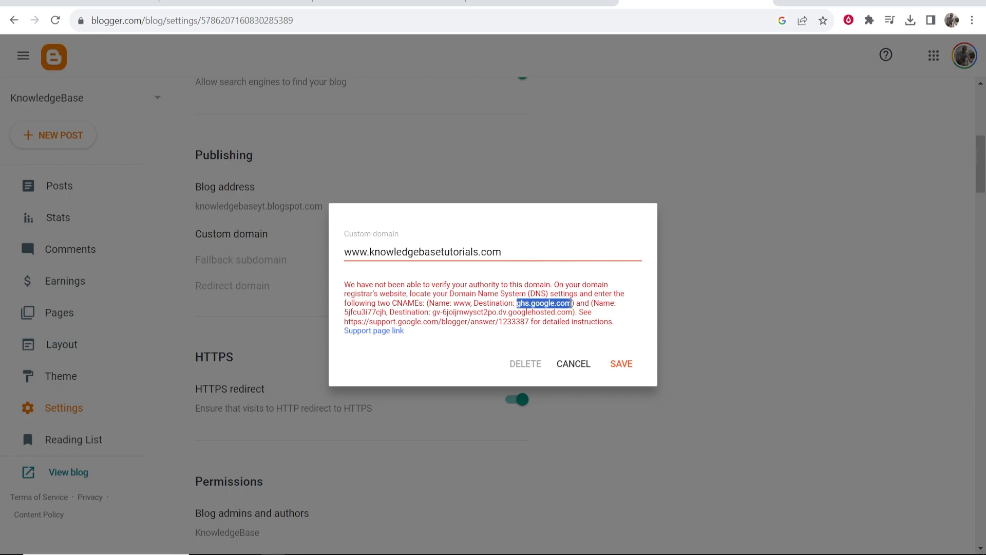
pyautogui.rightClick(559, 304)
pyautogui.click(572, 311)
# Switch to Hostinger, paste ghs.google.com as the www record's target and add the record
pyautogui.click(516, 4)
pyautogui.click(617, 245)
pyautogui.rightClick(617, 245)
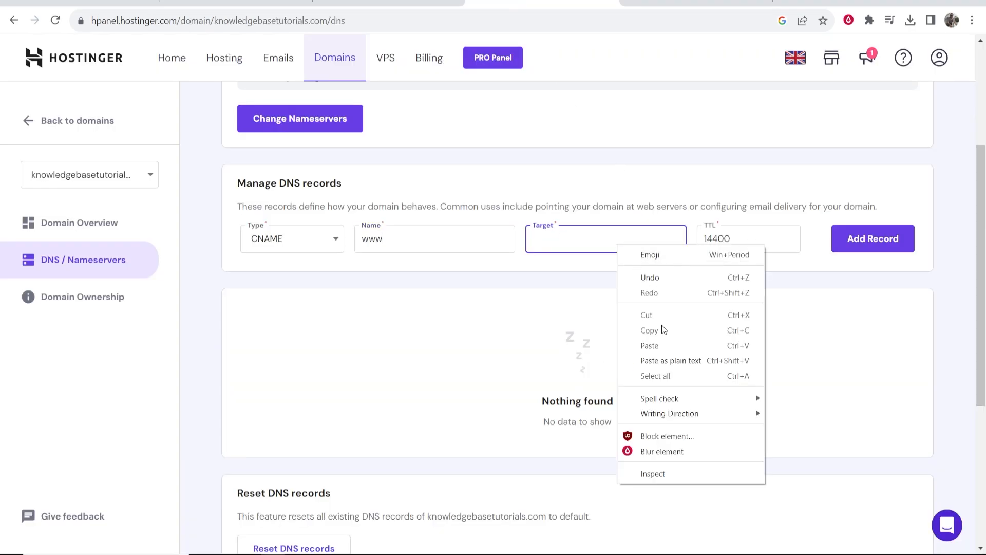
pyautogui.click(650, 346)
pyautogui.click(882, 241)
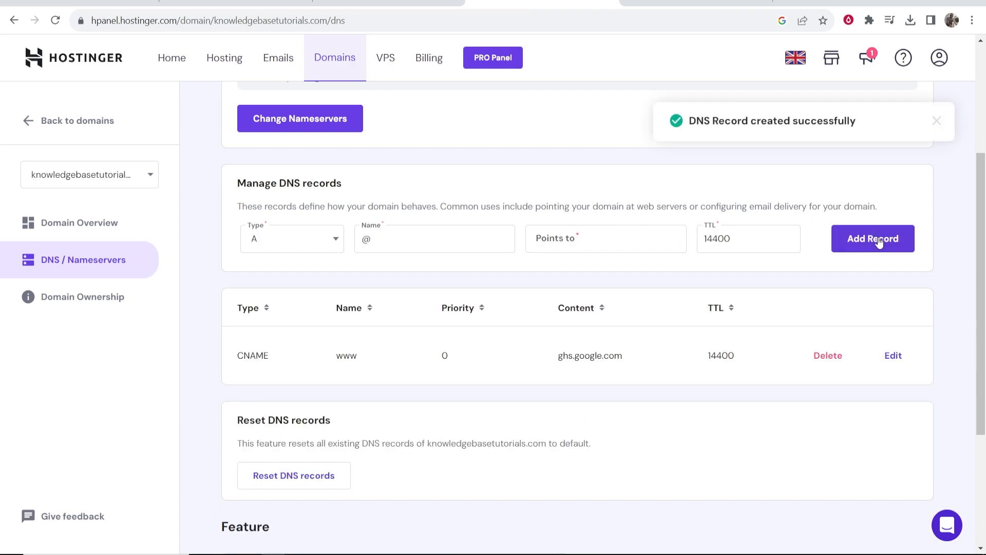
# Set the next DNS record's type to CNAME, and copy the second CNAME's verification name from Blogger's custom domain dialog
pyautogui.click(308, 238)
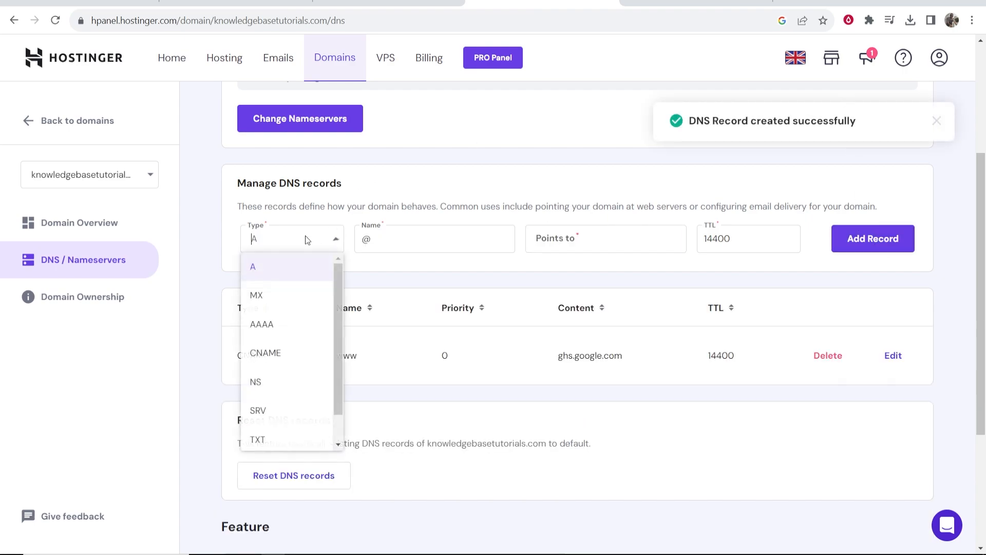
pyautogui.click(261, 357)
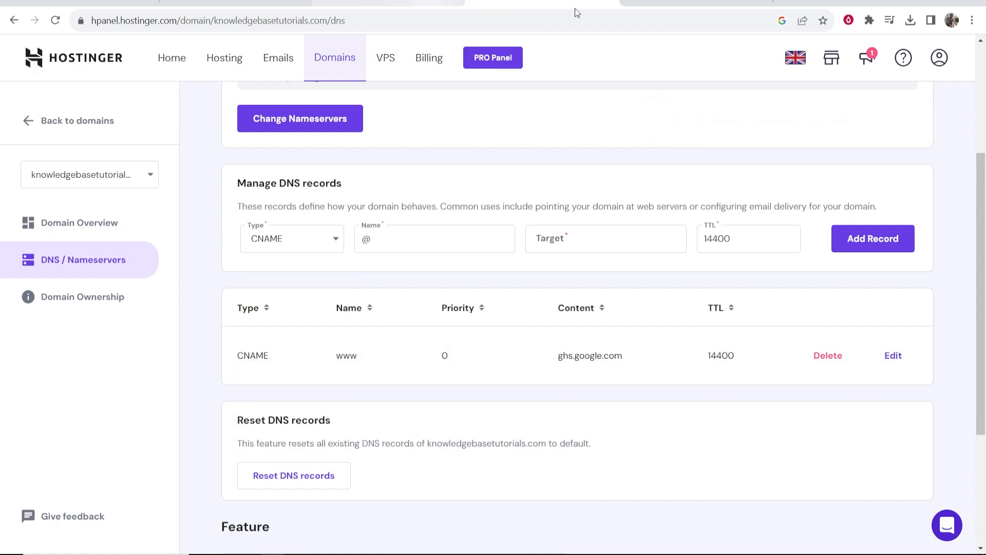
pyautogui.click(696, 7)
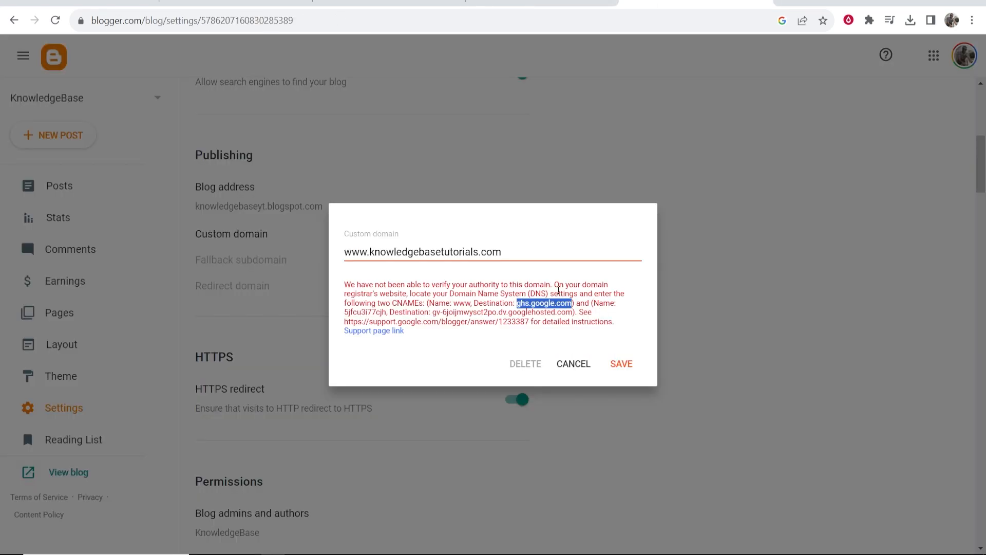
pyautogui.moveTo(595, 303); pyautogui.dragTo(623, 307)
pyautogui.click(620, 306)
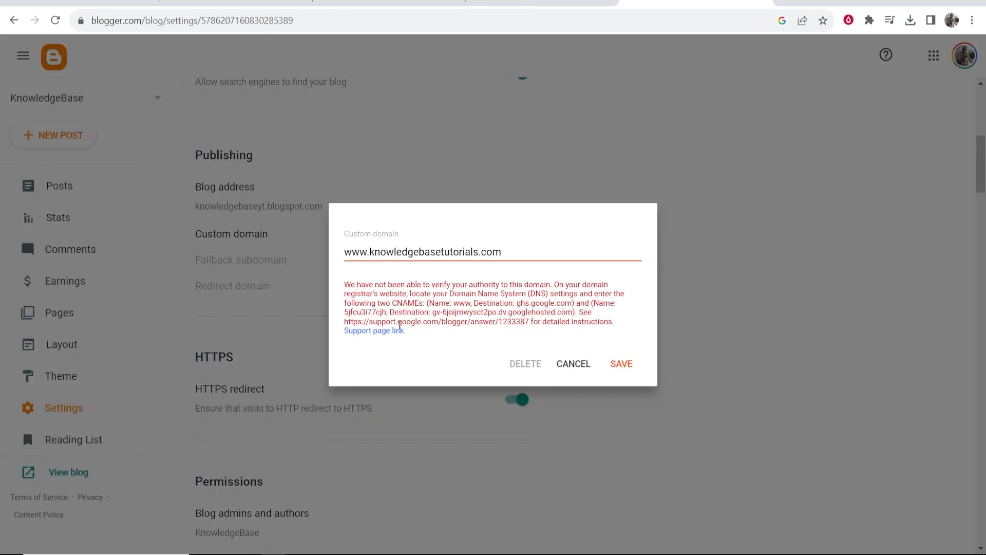
pyautogui.moveTo(347, 312); pyautogui.dragTo(388, 314)
pyautogui.rightClick(384, 312)
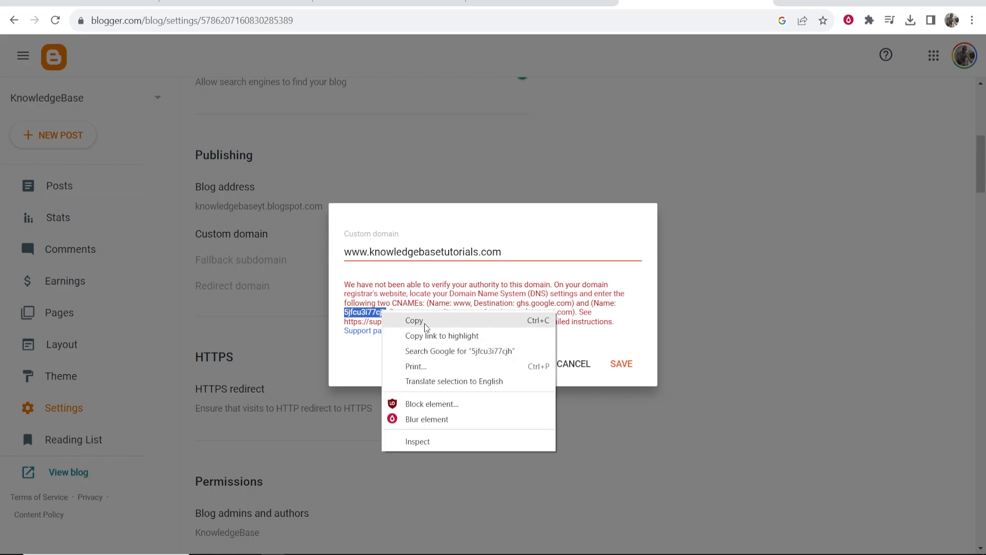
pyautogui.click(425, 321)
# Switch to Hostinger and replace the new CNAME record's default @ name with the copied verification name
pyautogui.click(510, 1)
pyautogui.click(389, 238)
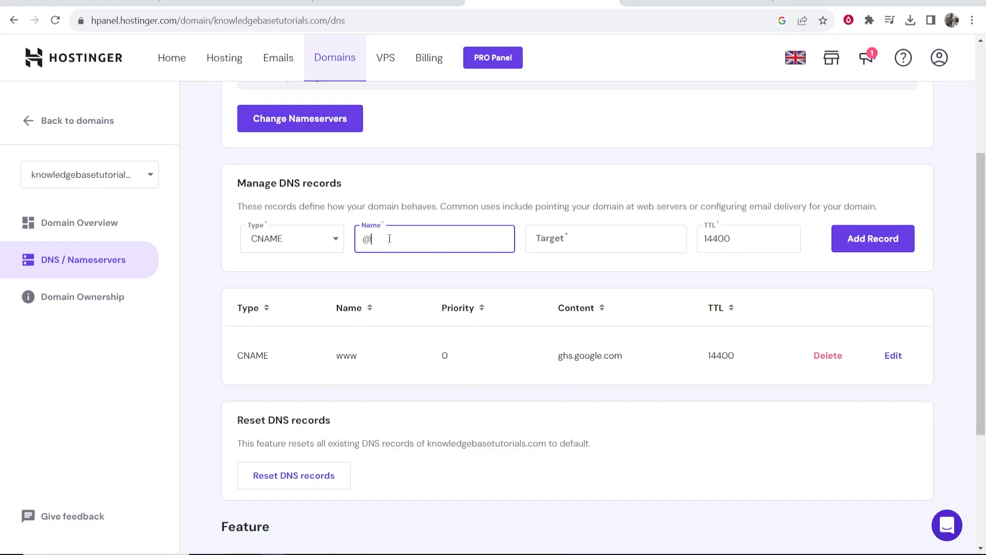
pyautogui.press('BackSpace')
pyautogui.rightClick(389, 239)
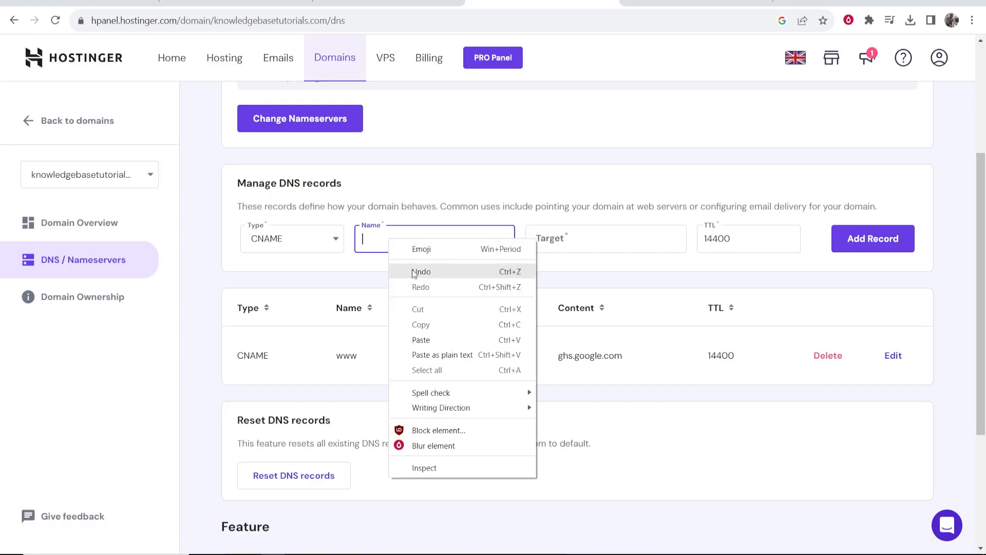
pyautogui.click(427, 337)
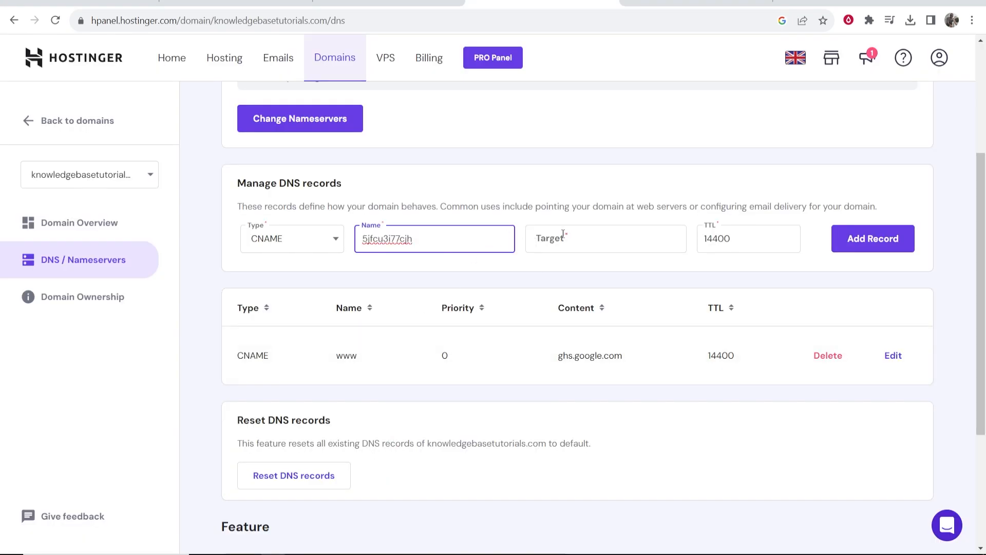
# Switch to Blogger and copy the second CNAME's googlehosted.com verification destination from the custom domain dialog
pyautogui.click(678, 1)
pyautogui.moveTo(390, 312); pyautogui.dragTo(435, 312)
pyautogui.click(405, 314)
pyautogui.click(437, 312)
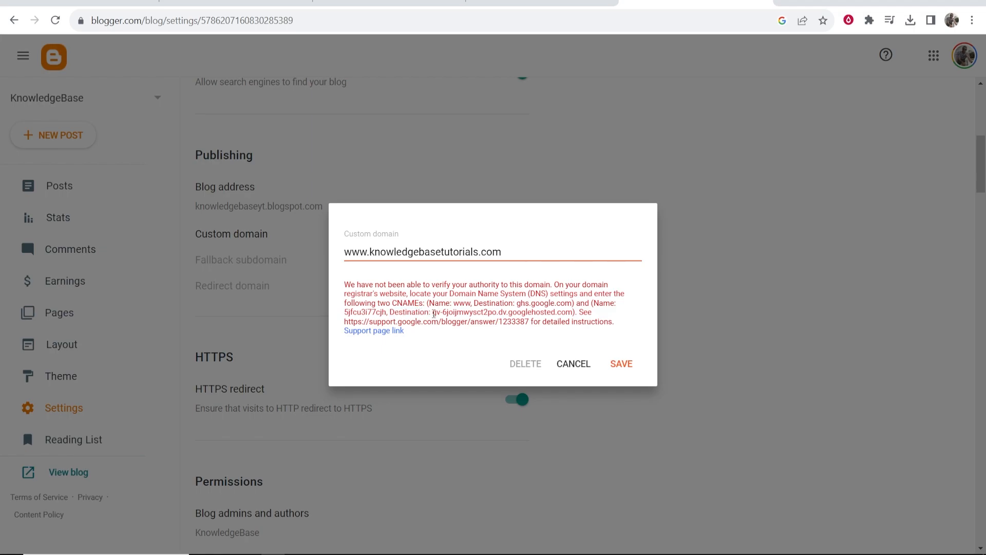
pyautogui.moveTo(435, 313); pyautogui.dragTo(571, 312)
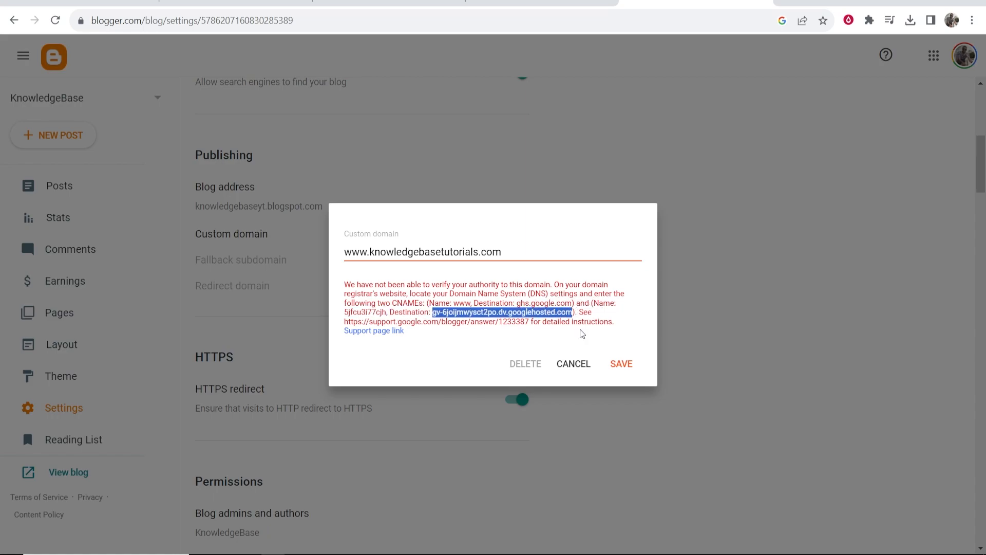
pyautogui.rightClick(572, 312)
pyautogui.click(591, 319)
# Switch to Hostinger, paste the copied verification destination as the second CNAME record's target and add the record
pyautogui.click(535, 3)
pyautogui.rightClick(589, 248)
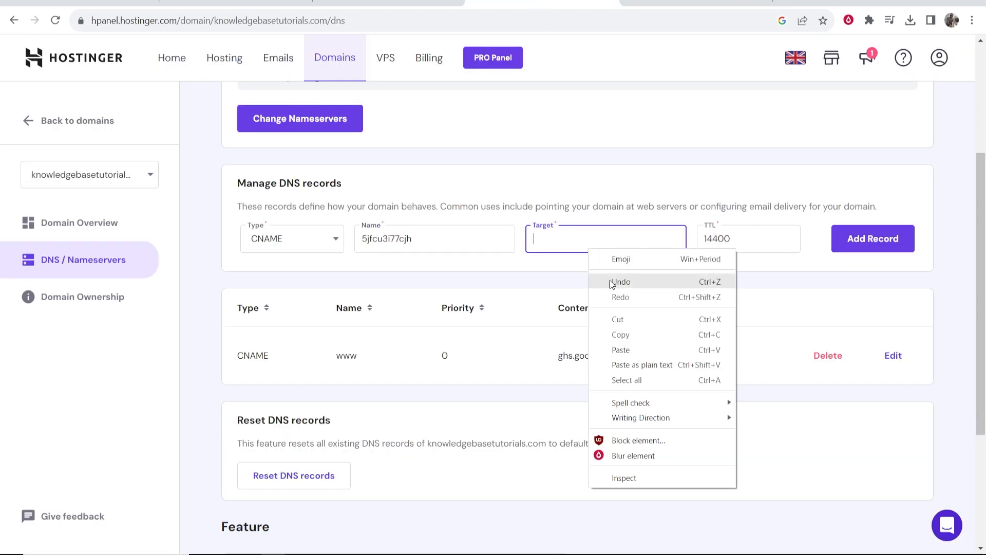
pyautogui.click(629, 348)
pyautogui.click(889, 242)
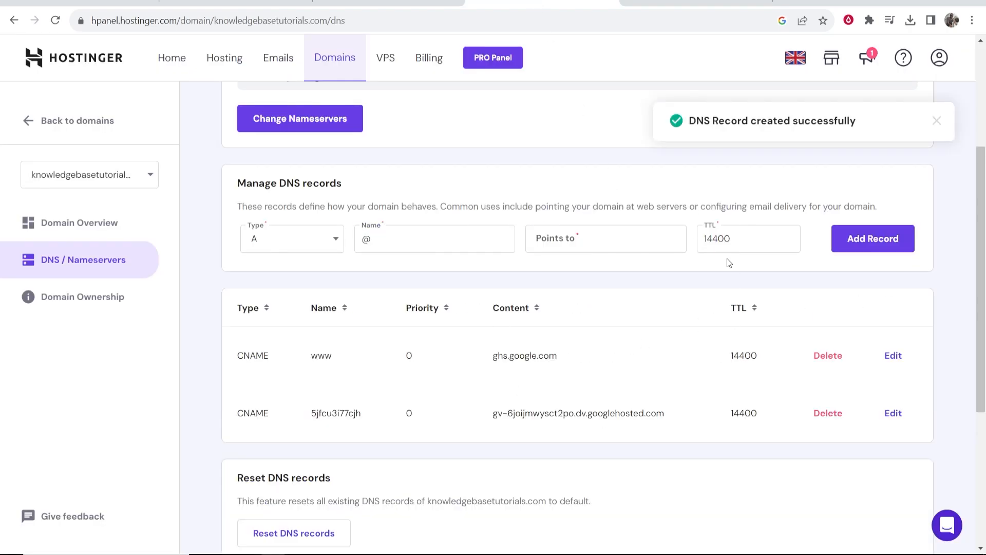
pyautogui.click(687, 2)
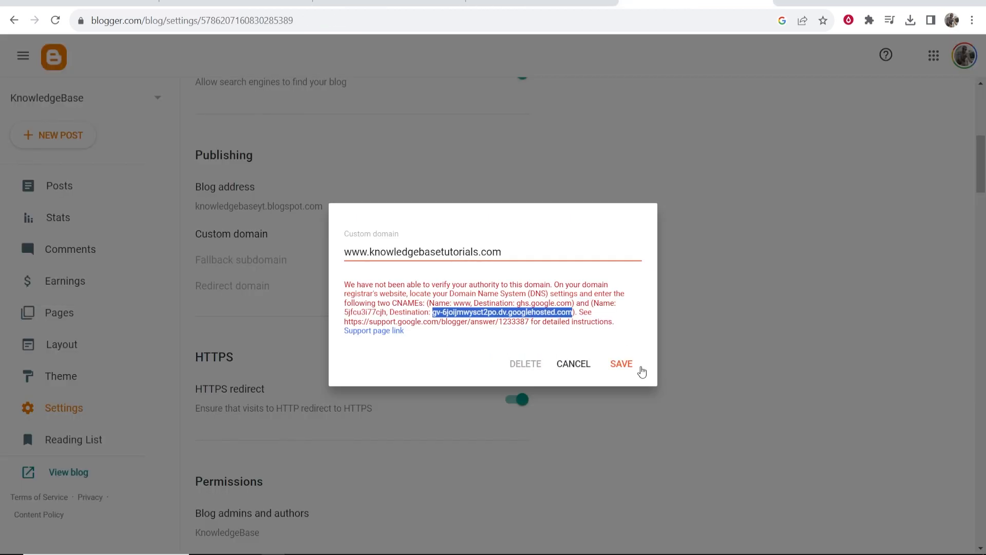
pyautogui.click(617, 370)
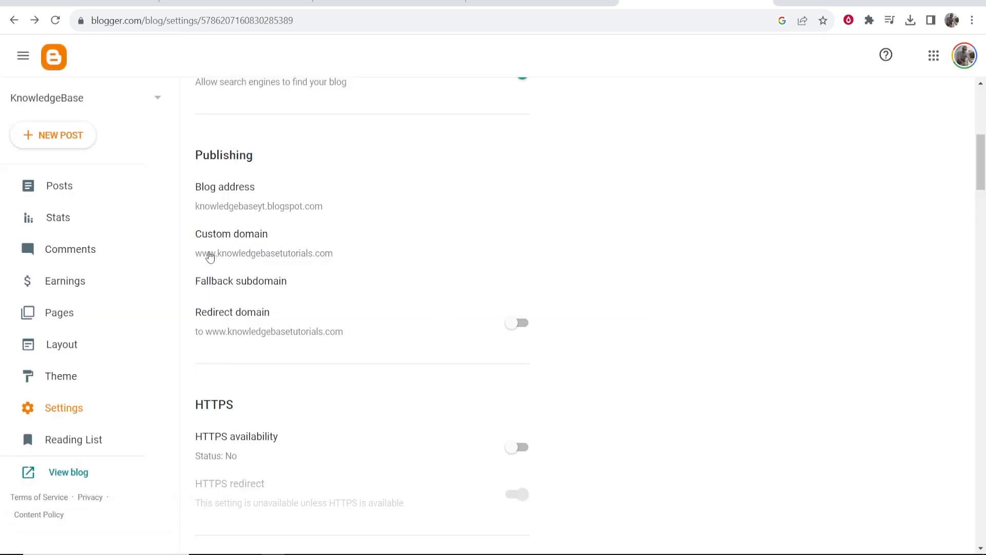
pyautogui.click(325, 255)
pyautogui.click(738, 323)
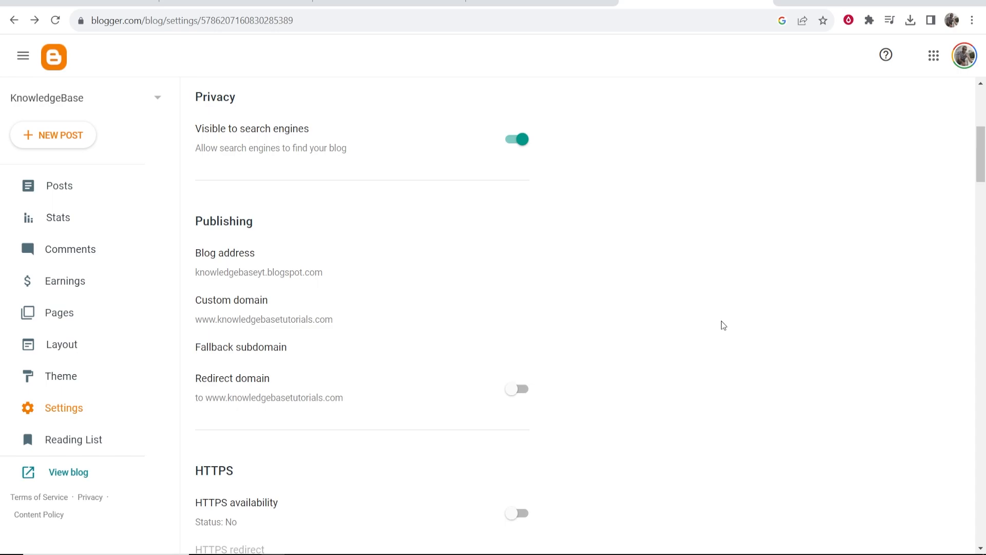
# Open a new browser window and load the pasted address in it
pyautogui.click(972, 20)
pyautogui.click(835, 75)
pyautogui.hotkey('ctrl', 'v')
pyautogui.press('Return')
pyautogui.click(216, 397)
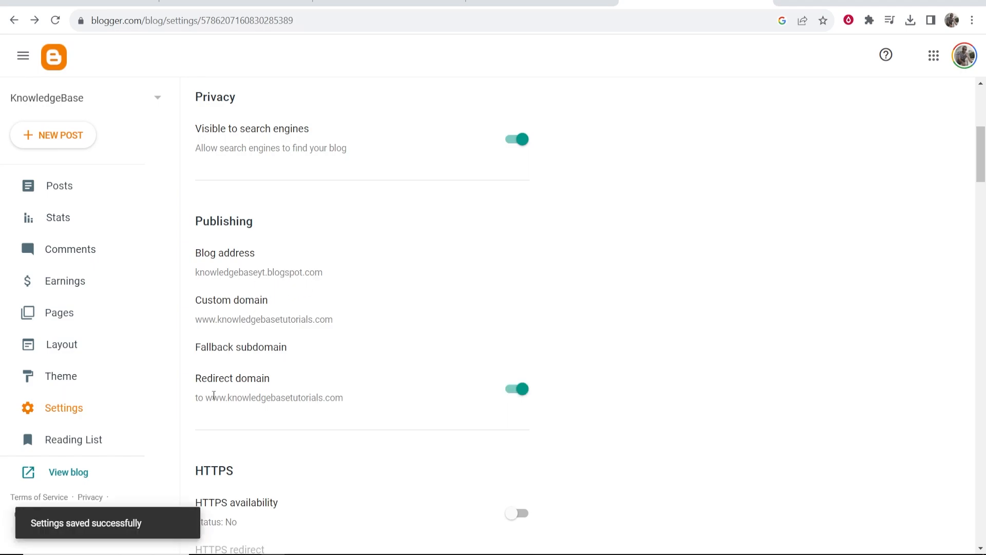
pyautogui.moveTo(197, 379); pyautogui.dragTo(274, 380)
pyautogui.click(275, 380)
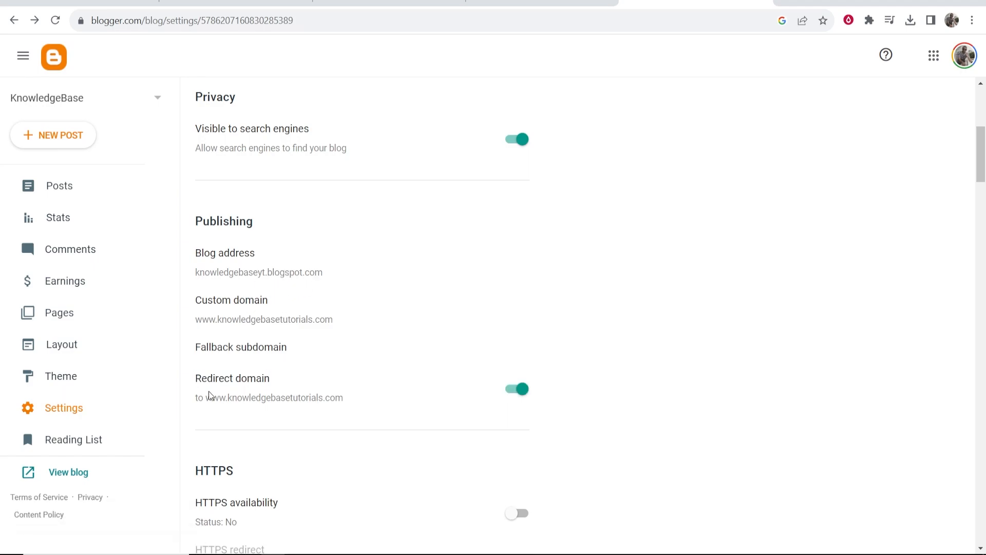